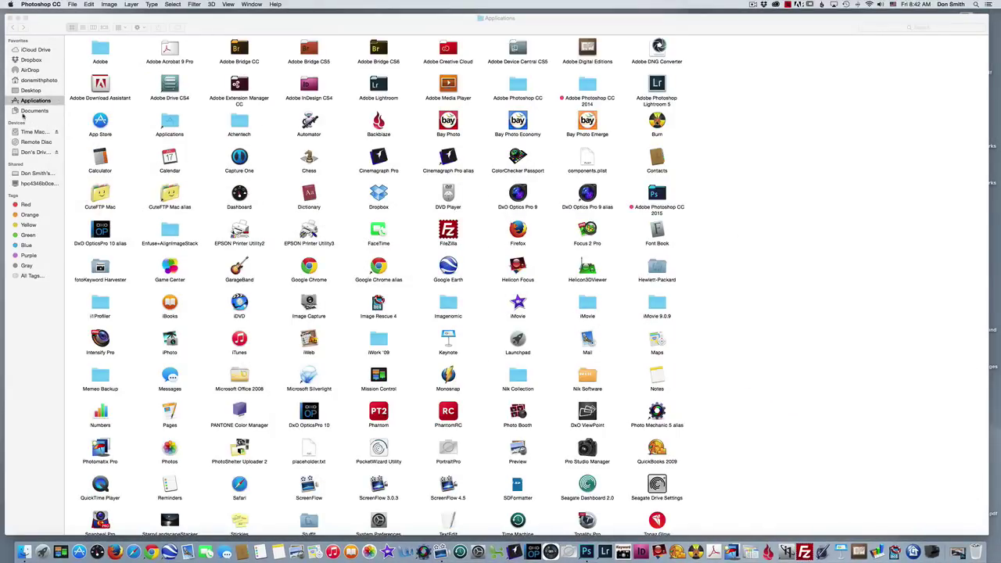
Open the Plug-ins folder inside the Adobe Photoshop CC 2014 application folder.
{"action": "left_click", "coordinate": [65, 29]}
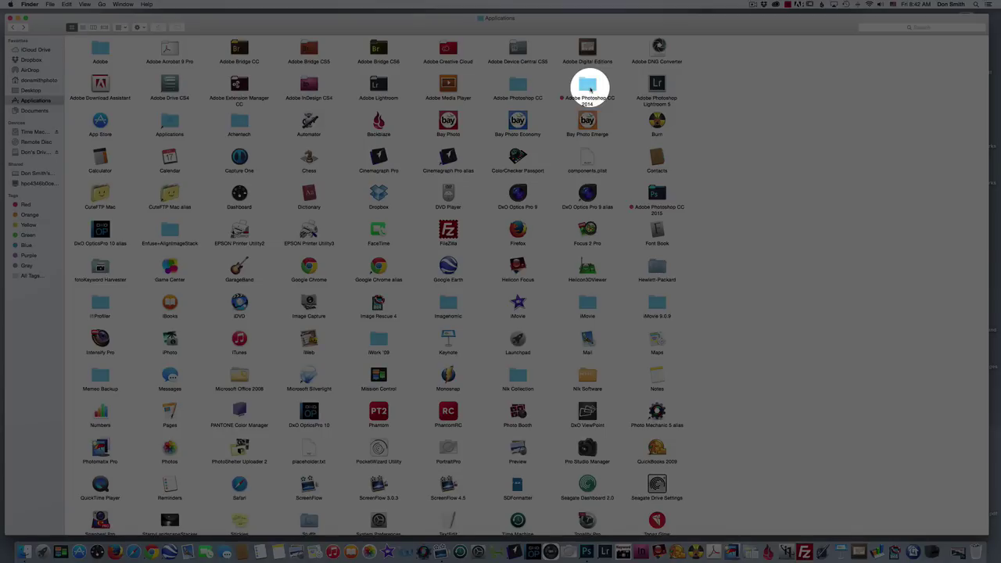
{"action": "double_click", "coordinate": [588, 87]}
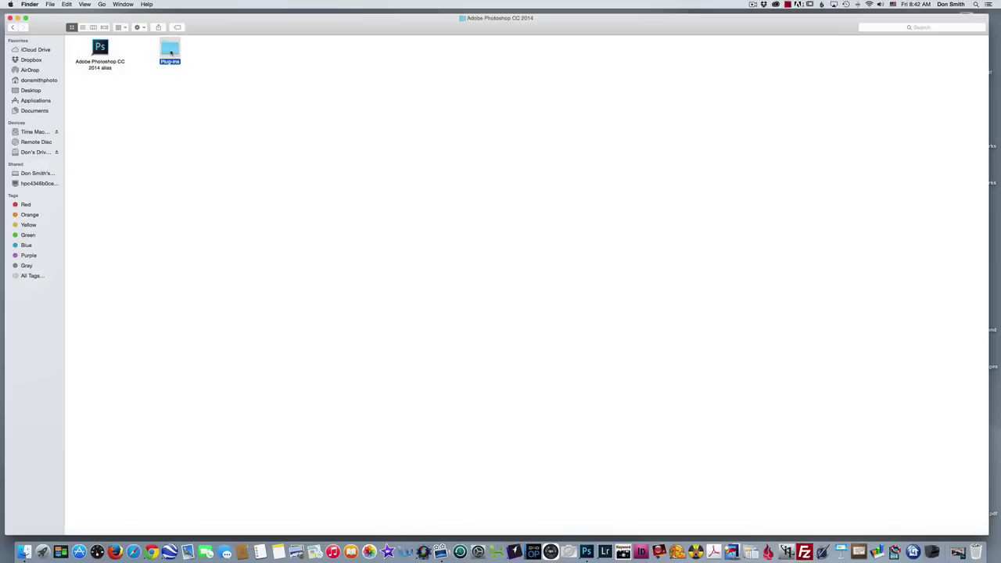
{"action": "double_click", "coordinate": [171, 51]}
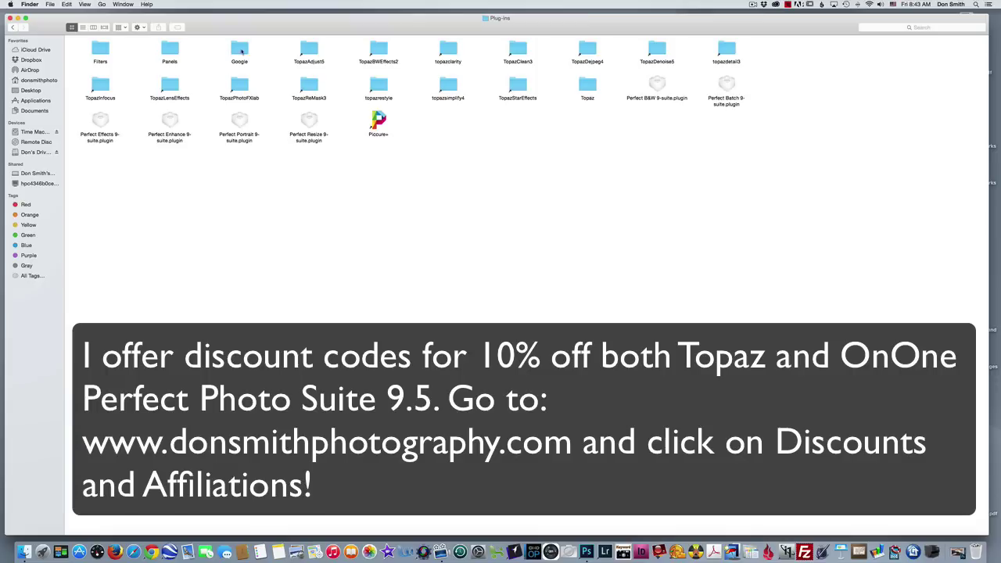
Try selecting the Google, TopazAdjust5, TopazBWEffects2, topazclarity and TopazClean3 folders plus the Perfect B&W and Perfect Effects plug-ins for copying; dismiss the selection.
{"action": "left_click", "coordinate": [240, 51]}
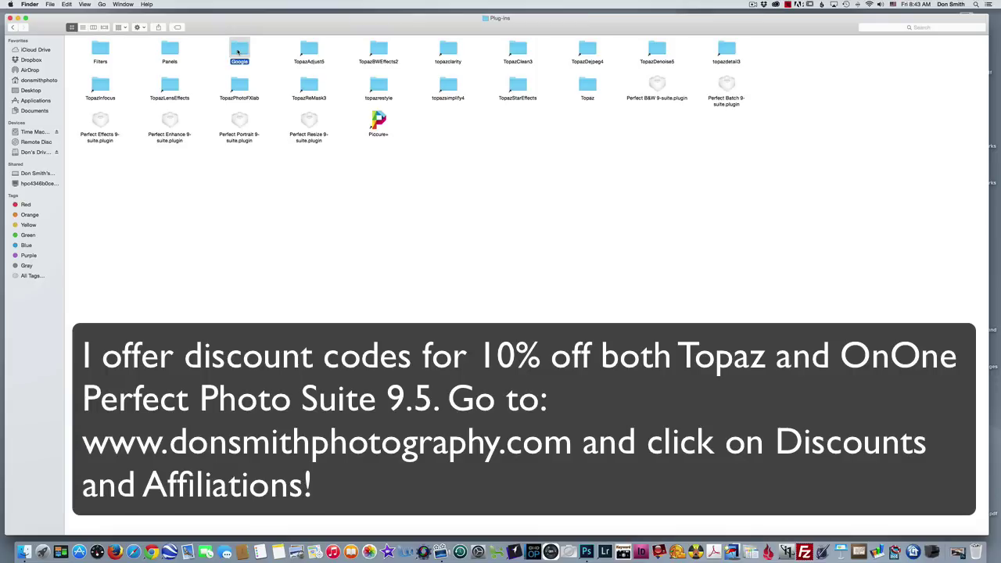
{"action": "left_click", "coordinate": [309, 52], "text": "super"}
{"action": "left_click", "coordinate": [382, 53], "text": "super"}
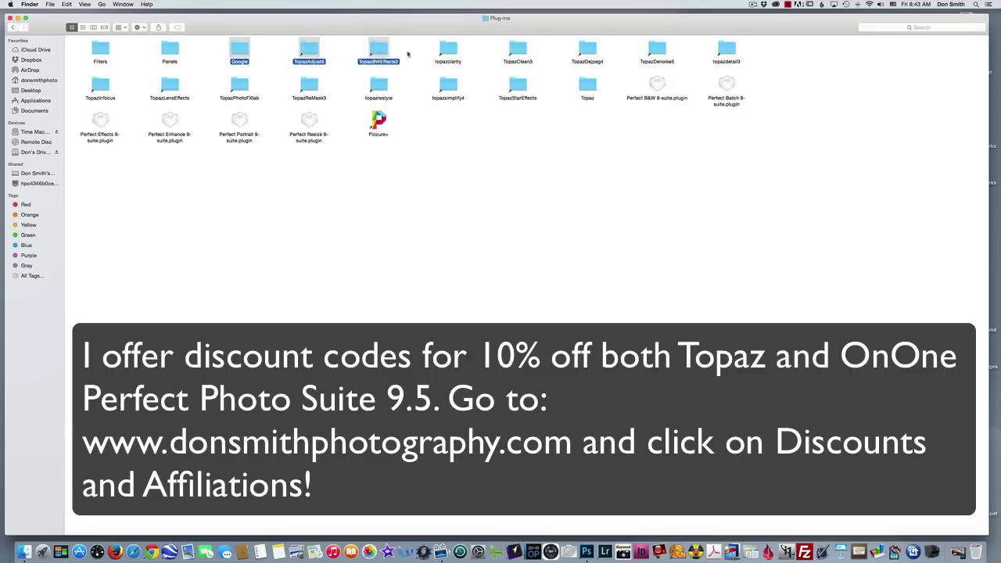
{"action": "left_click", "coordinate": [446, 51], "text": "super"}
{"action": "left_click", "coordinate": [518, 52], "text": "super"}
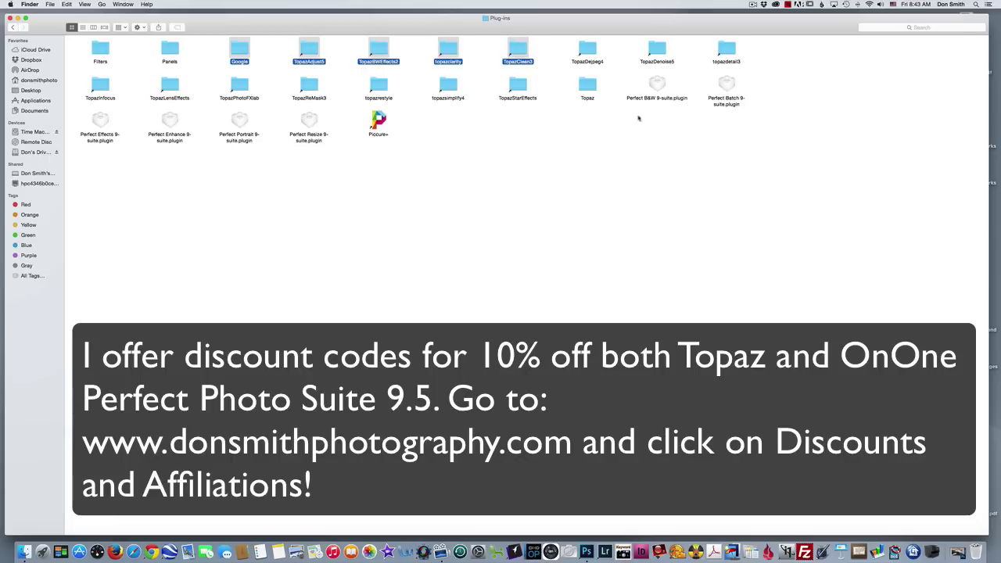
{"action": "left_click", "coordinate": [660, 88], "text": "super"}
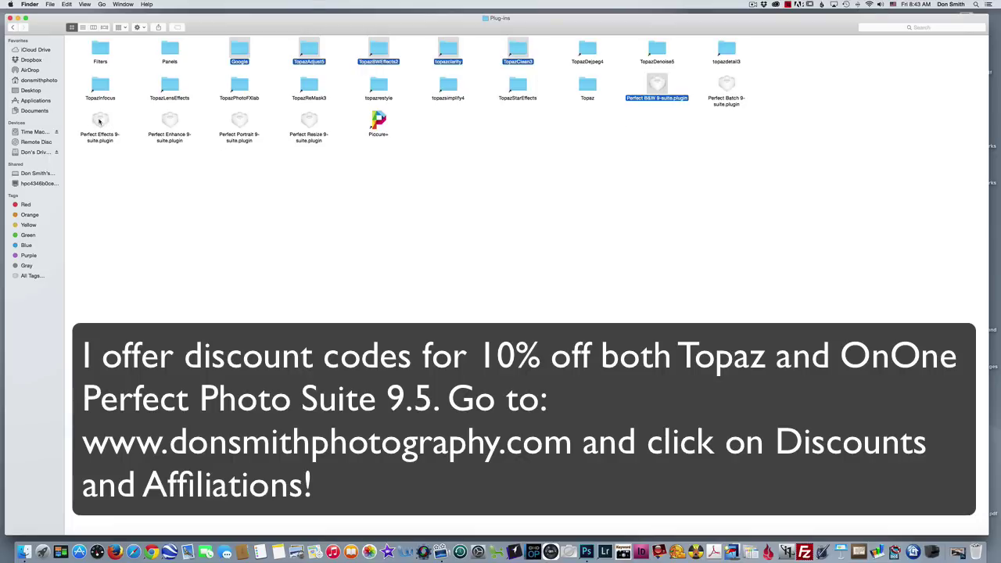
{"action": "left_click", "coordinate": [99, 121], "text": "super"}
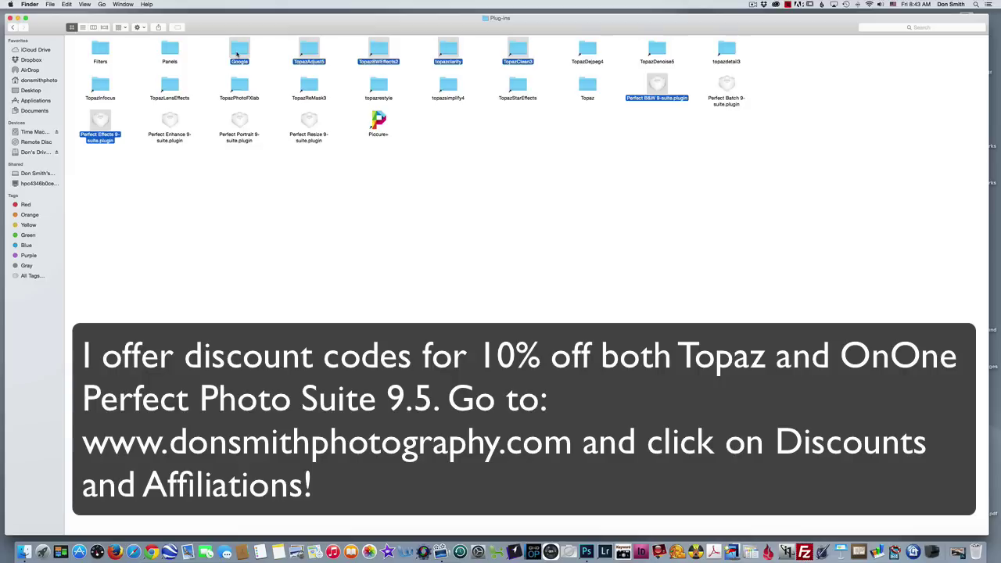
{"action": "right_click", "coordinate": [244, 50]}
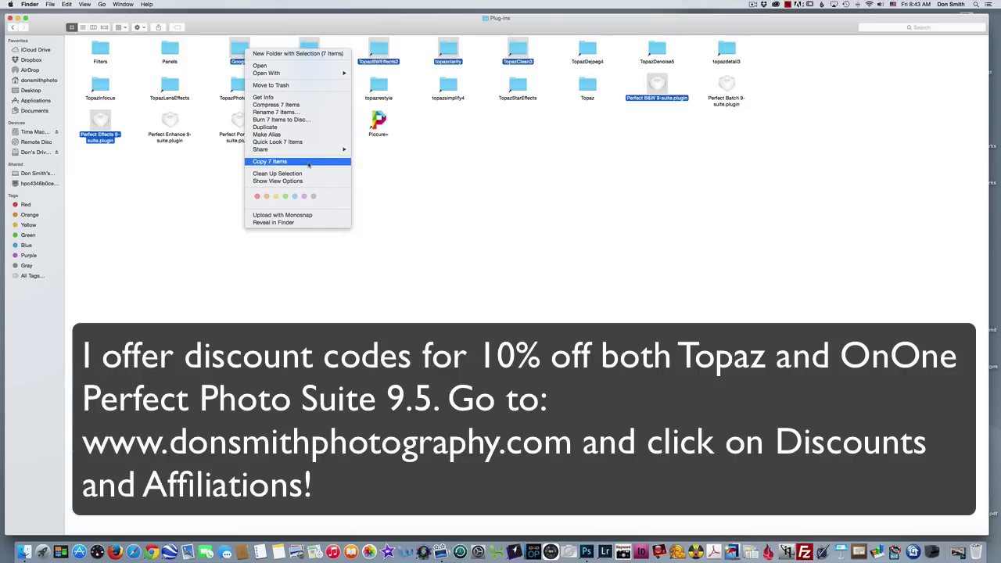
{"action": "left_click", "coordinate": [166, 184]}
{"action": "right_click", "coordinate": [166, 184]}
{"action": "left_click", "coordinate": [150, 175]}
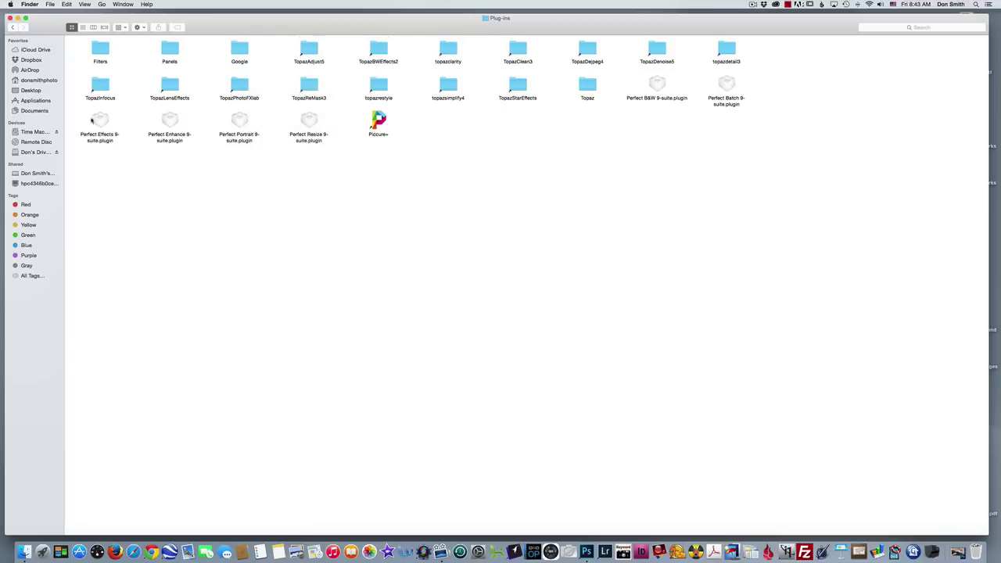
Go to the Plug-ins folder of Adobe Photoshop CC 2015 in Applications and check the commands available in its empty space.
{"action": "left_click", "coordinate": [12, 28]}
{"action": "left_click", "coordinate": [13, 27]}
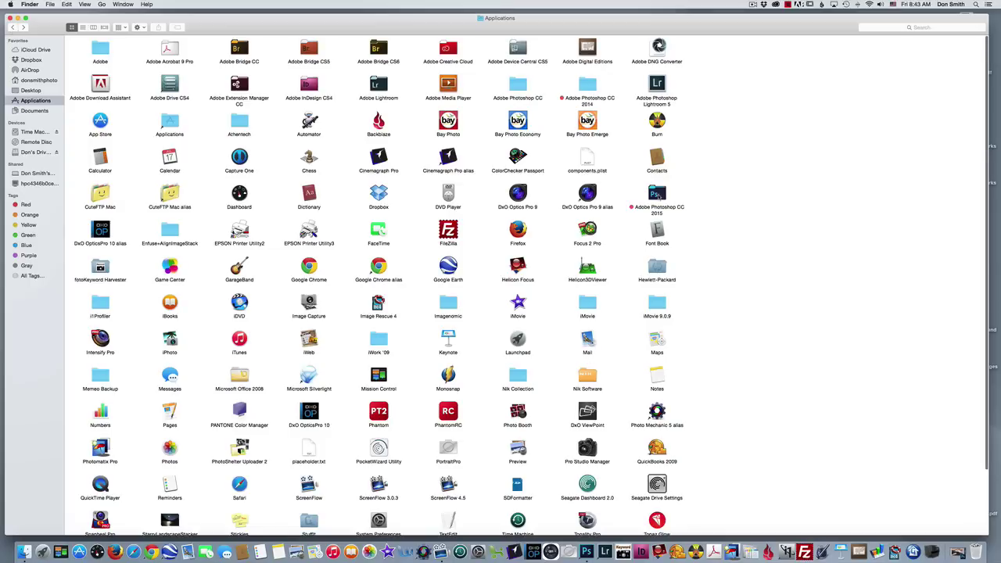
{"action": "left_click", "coordinate": [657, 194]}
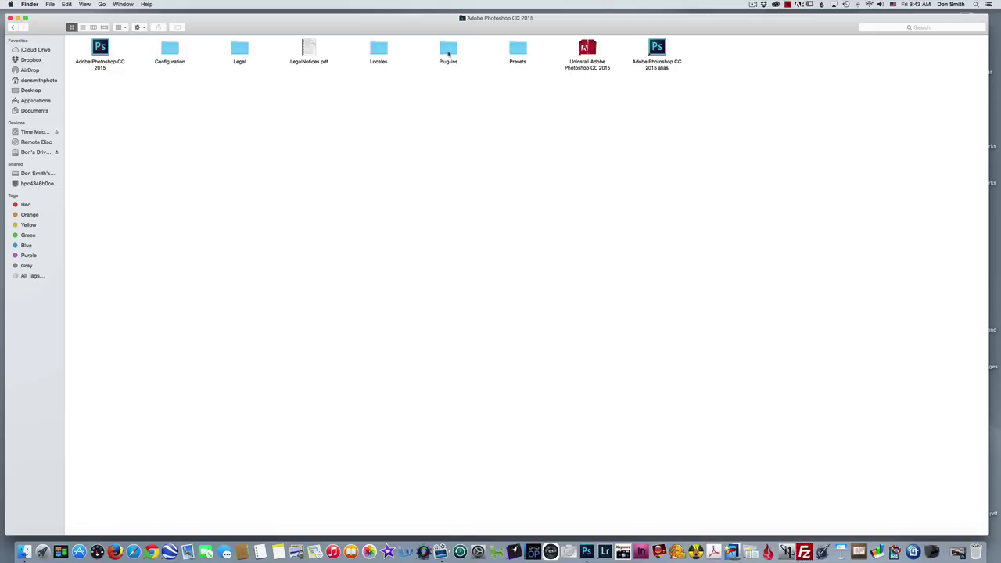
{"action": "left_click", "coordinate": [448, 53]}
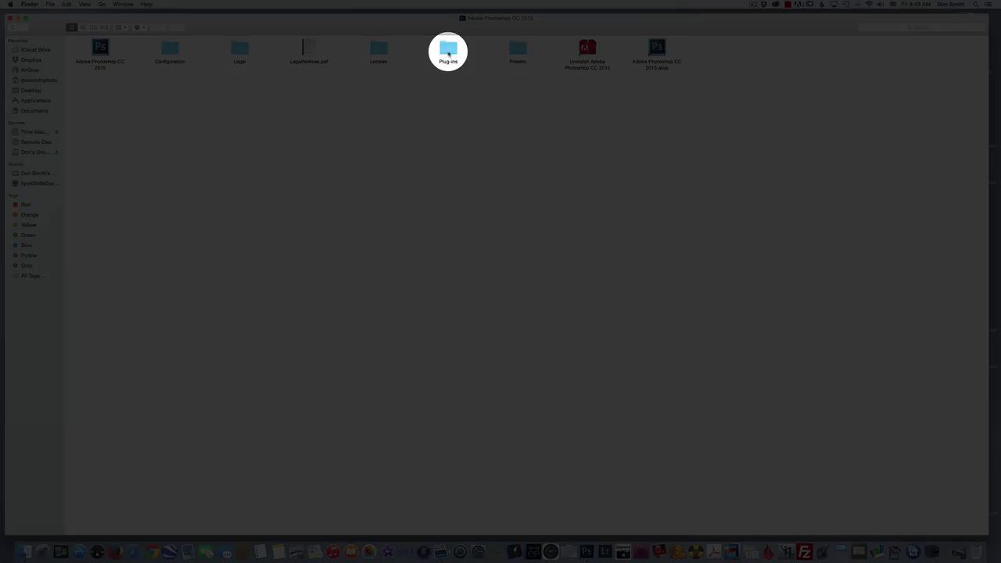
{"action": "double_click", "coordinate": [448, 53]}
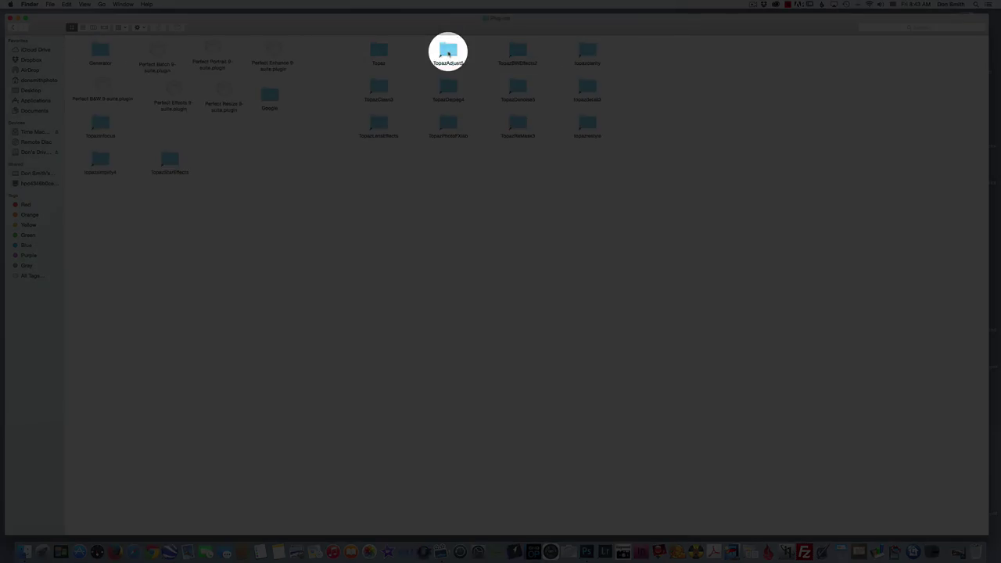
{"action": "right_click", "coordinate": [294, 146]}
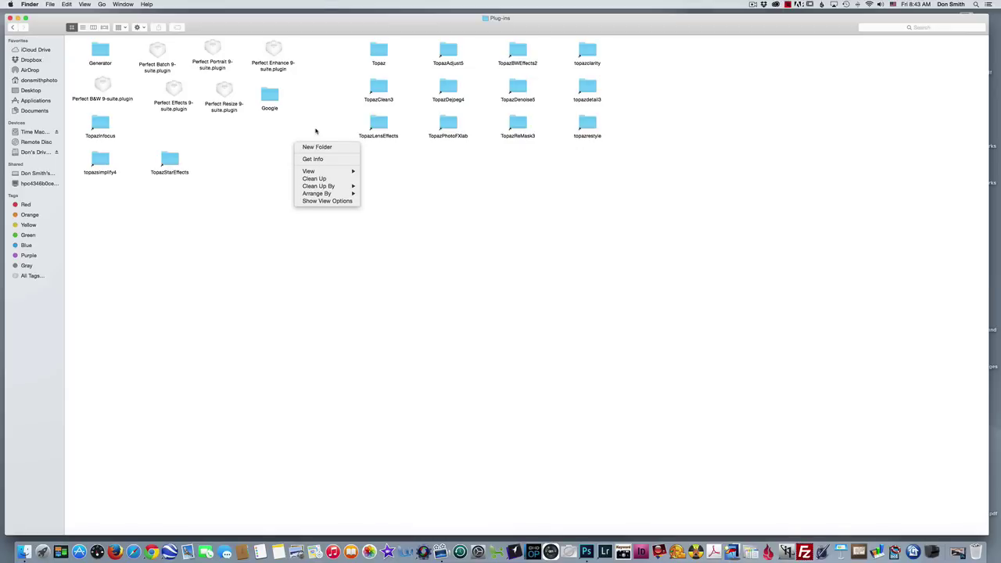
{"action": "left_click", "coordinate": [316, 132]}
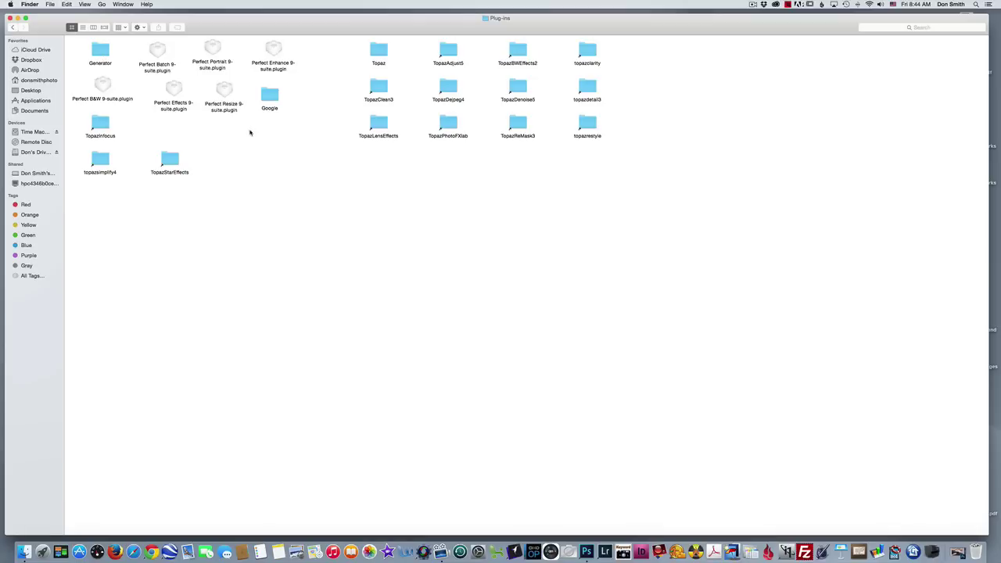
Return to Applications, look inside the Perfect Photo Suite 9 folder and come back to Applications.
{"action": "left_click", "coordinate": [13, 27]}
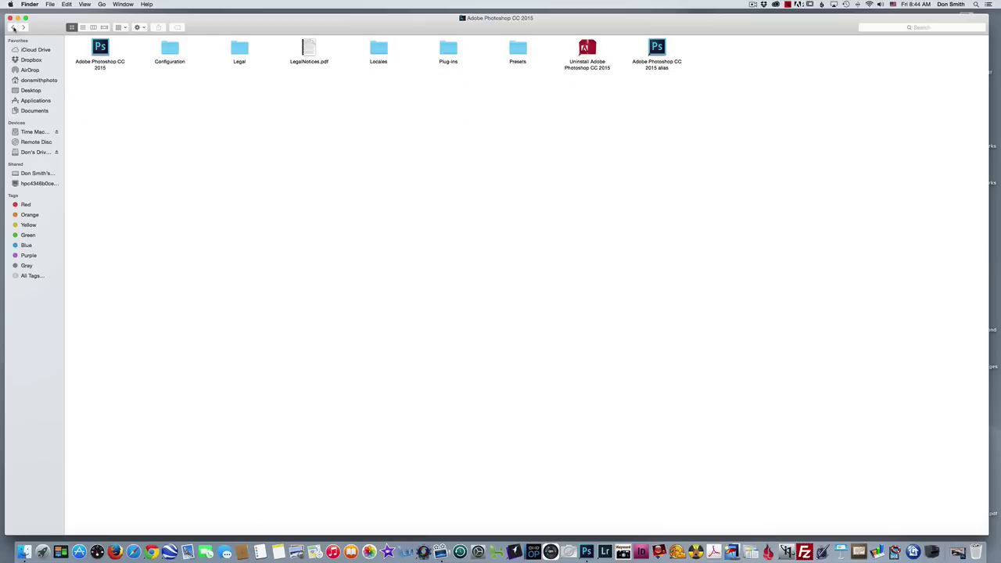
{"action": "left_click", "coordinate": [13, 27]}
{"action": "scroll", "coordinate": [488, 381], "scroll_direction": "down", "scroll_amount": 2}
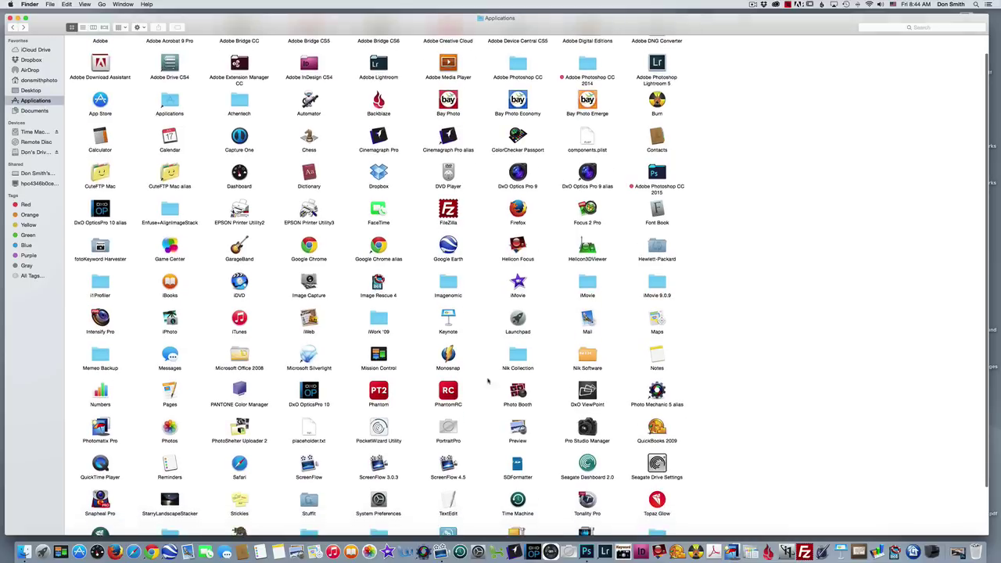
{"action": "scroll", "coordinate": [488, 381], "scroll_direction": "down", "scroll_amount": 2}
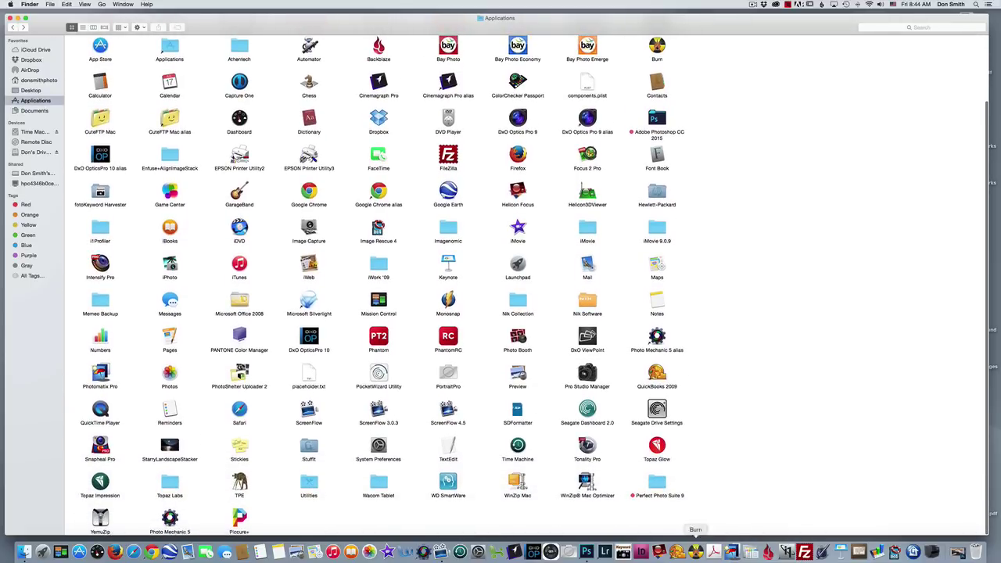
{"action": "double_click", "coordinate": [656, 485]}
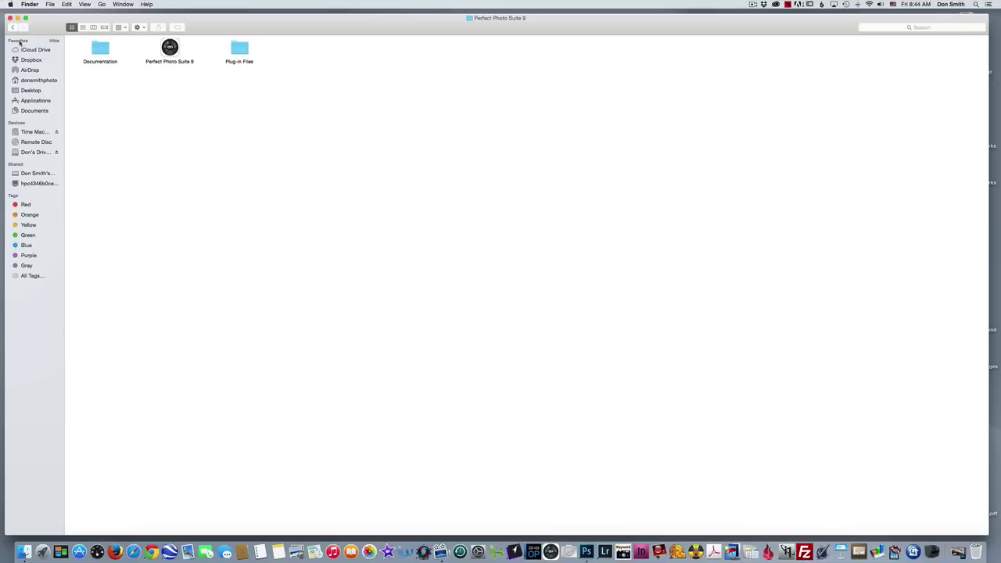
{"action": "left_click", "coordinate": [12, 27]}
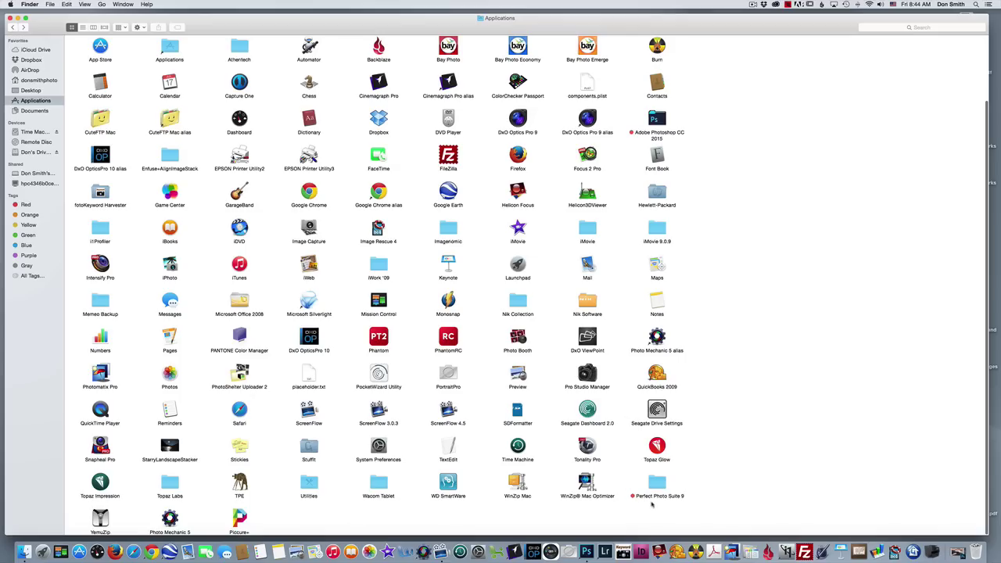
{"action": "scroll", "coordinate": [655, 486], "scroll_direction": "down", "scroll_amount": 1}
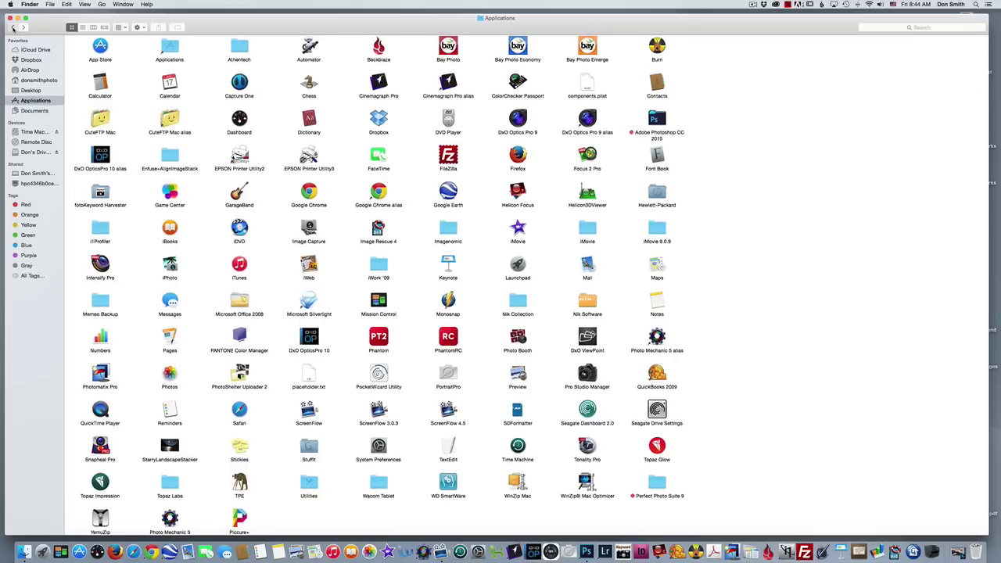
{"action": "left_click", "coordinate": [13, 27]}
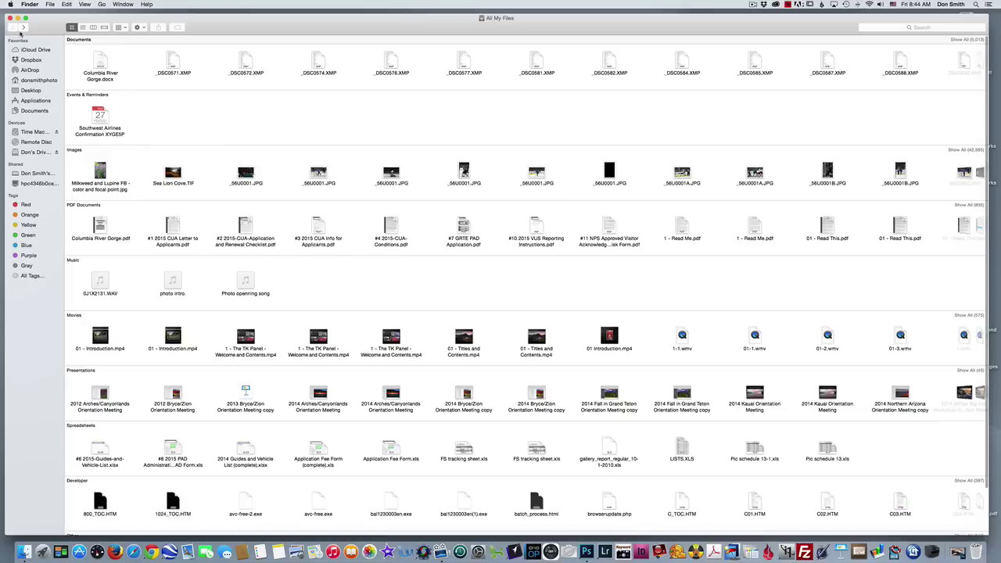
{"action": "left_click", "coordinate": [23, 28]}
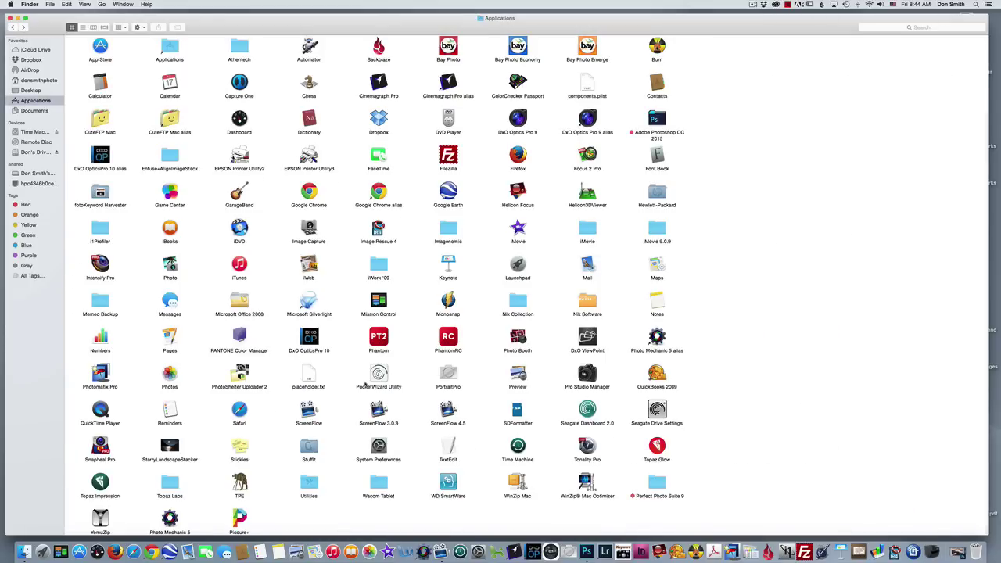
Open the Perfect Effects folder in Perfect Photo Suite 9's Plug-in Files and view the copy option for Perfect Effects 9-suite.plugin.
{"action": "double_click", "coordinate": [656, 485]}
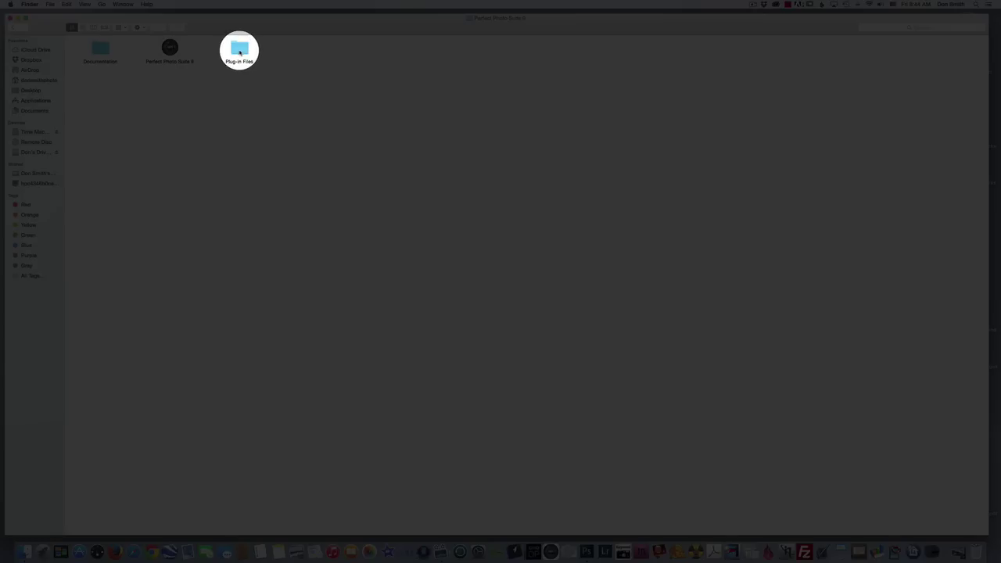
{"action": "double_click", "coordinate": [240, 50]}
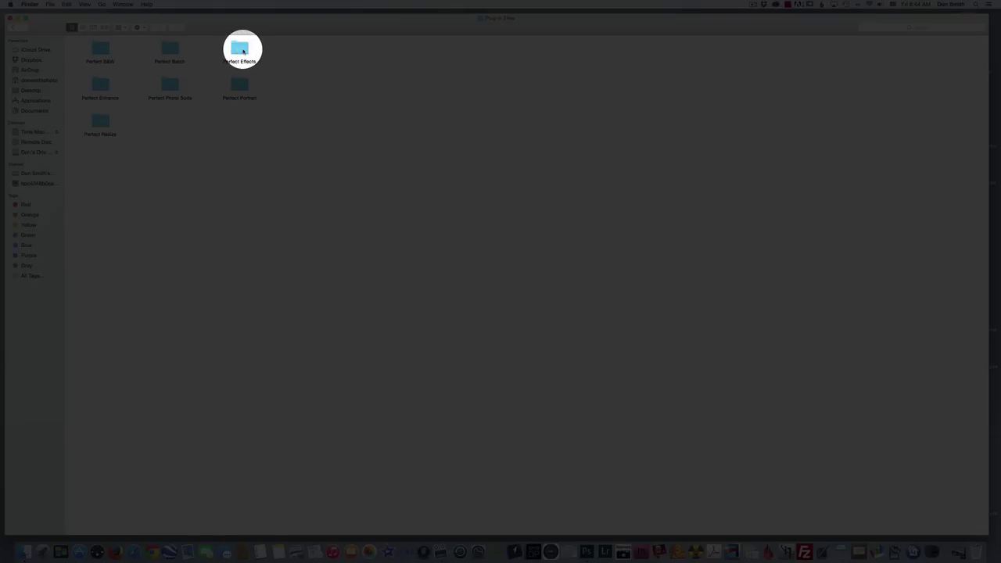
{"action": "double_click", "coordinate": [243, 51]}
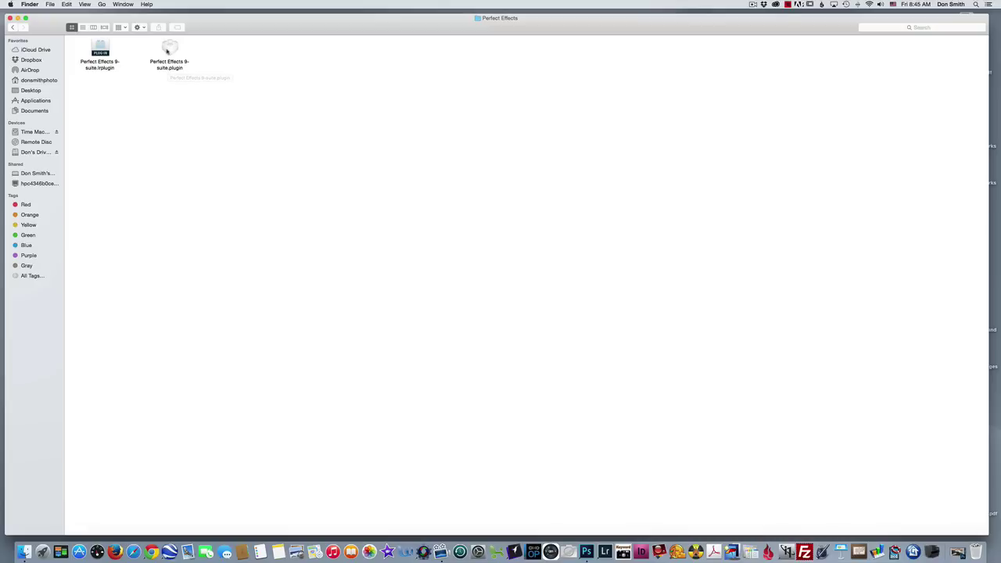
{"action": "right_click", "coordinate": [172, 50]}
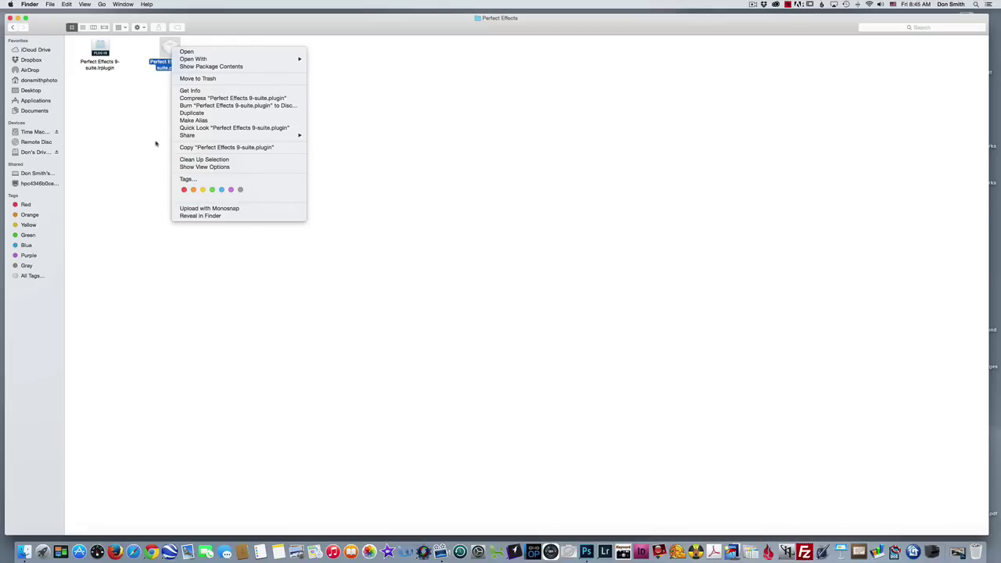
{"action": "left_click", "coordinate": [86, 68]}
Go back to the Adobe Photoshop CC 2015 Plug-ins folder to review the installed plug-ins, and close the Finder window.
{"action": "left_click", "coordinate": [12, 29]}
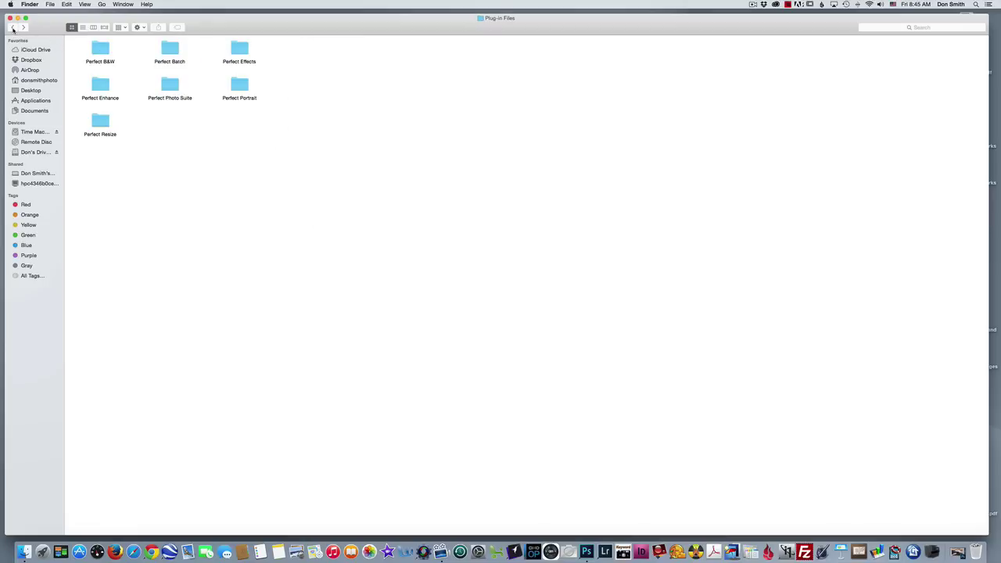
{"action": "left_click", "coordinate": [13, 28]}
{"action": "left_click", "coordinate": [13, 28]}
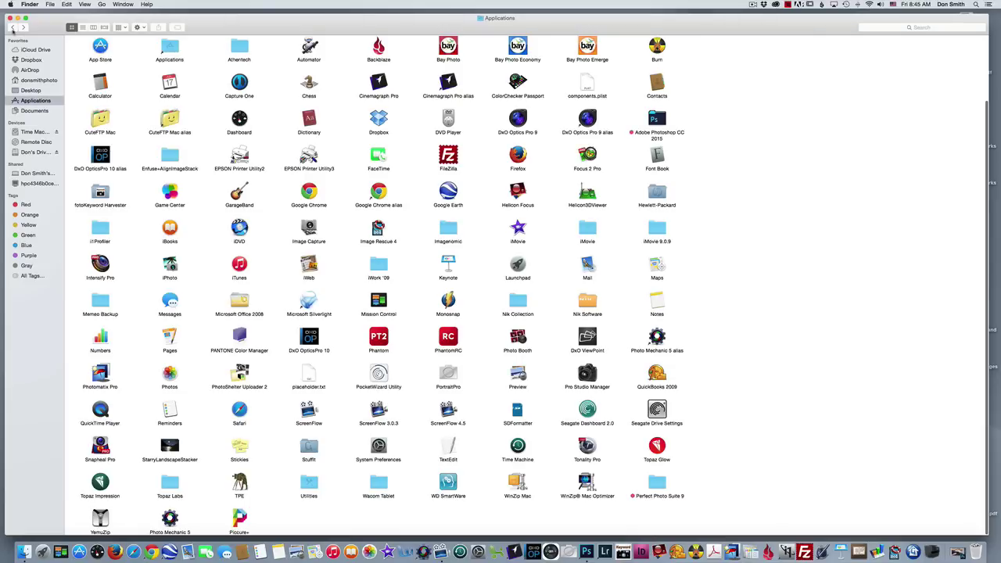
{"action": "double_click", "coordinate": [653, 129]}
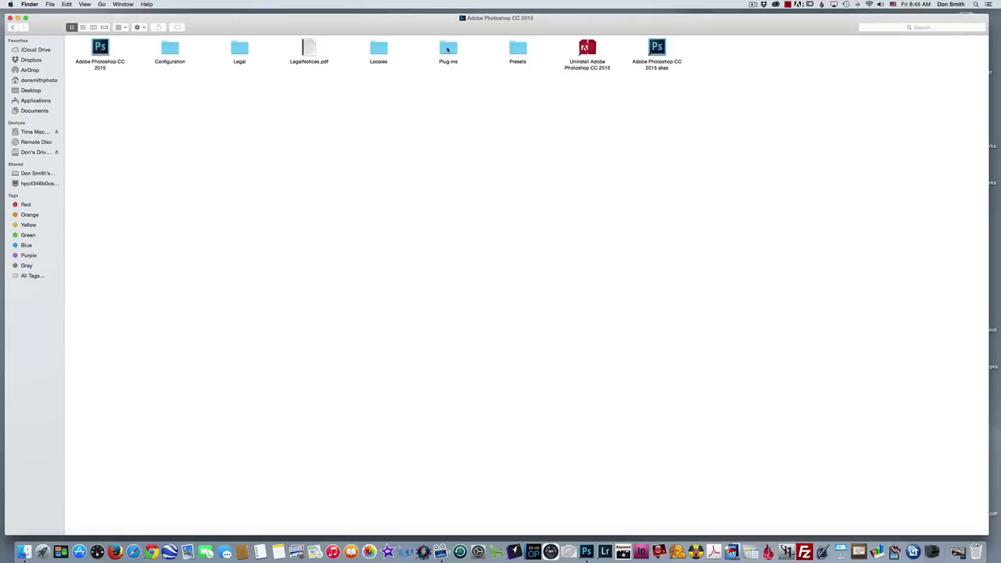
{"action": "left_click", "coordinate": [445, 49]}
{"action": "double_click", "coordinate": [445, 50]}
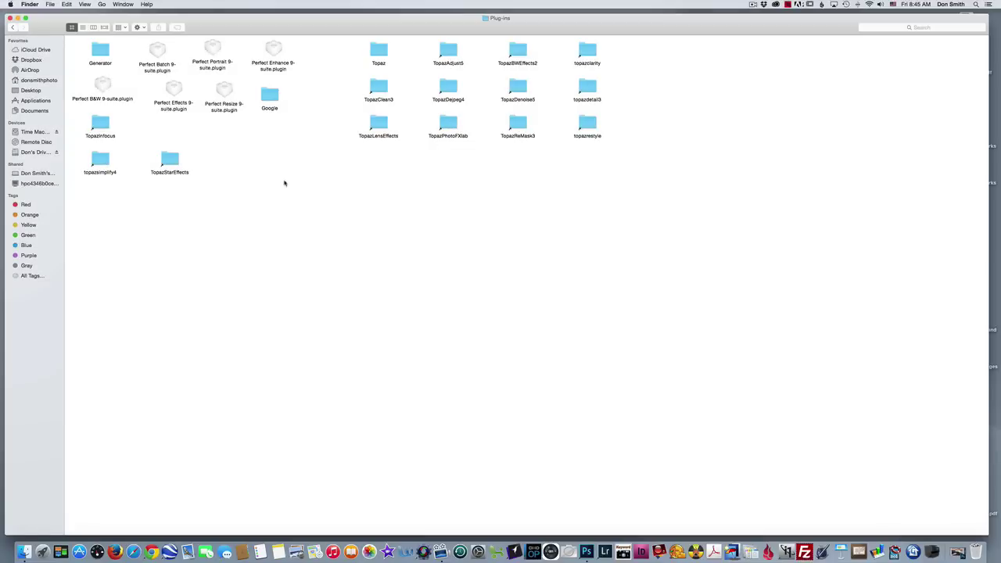
{"action": "left_click", "coordinate": [9, 18]}
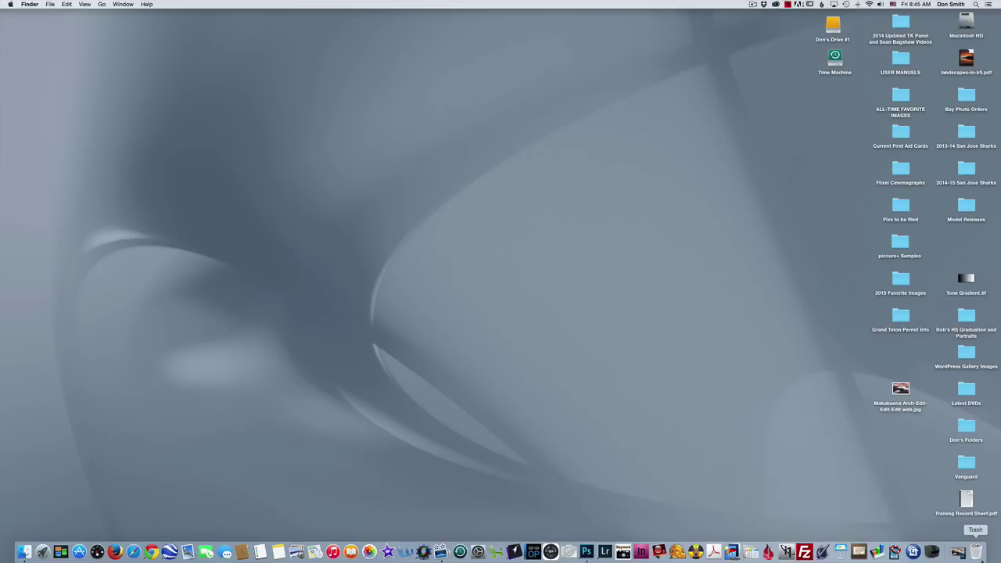
Switch to Photoshop CC 2015 with the Makahuena Arch image and check the automation commands for the Perfect 9 Suite plug-ins.
{"action": "left_click", "coordinate": [958, 552]}
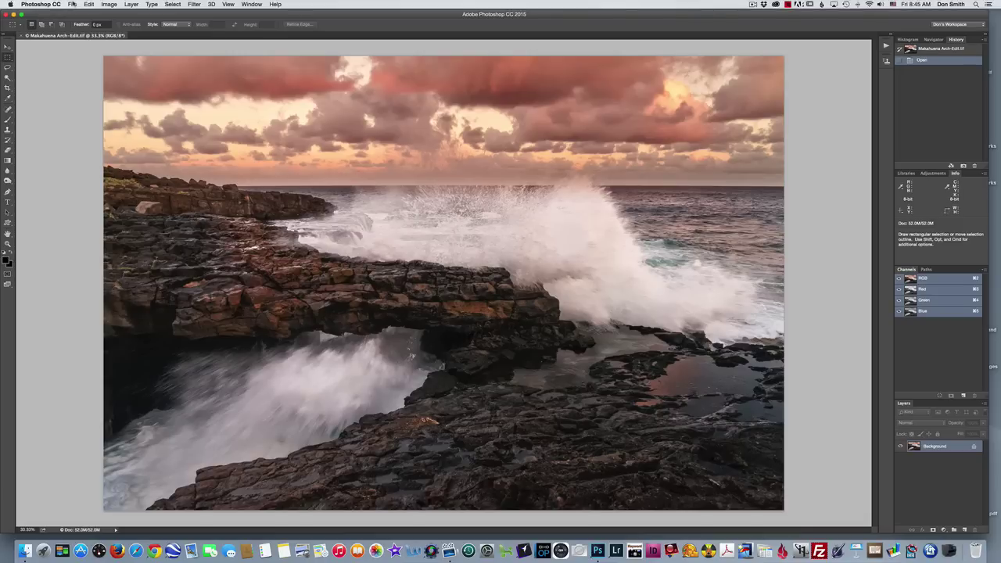
{"action": "left_click", "coordinate": [72, 4]}
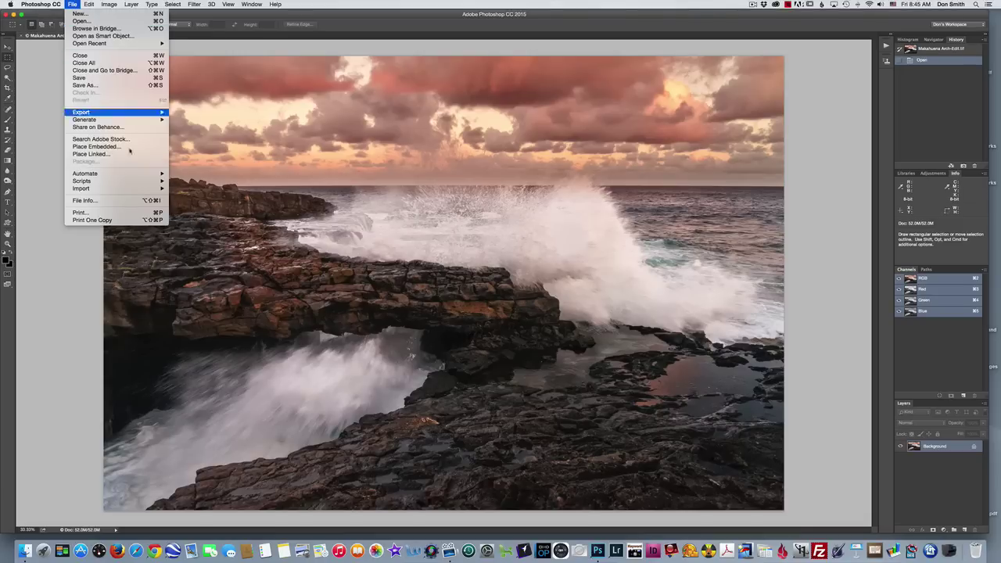
{"action": "mouse_move", "coordinate": [130, 176]}
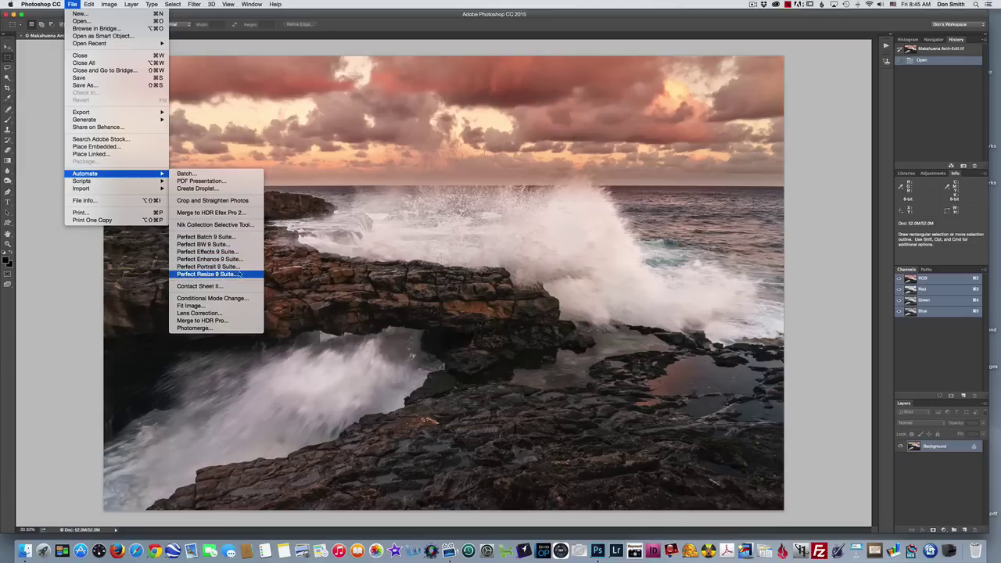
{"action": "left_click", "coordinate": [39, 136]}
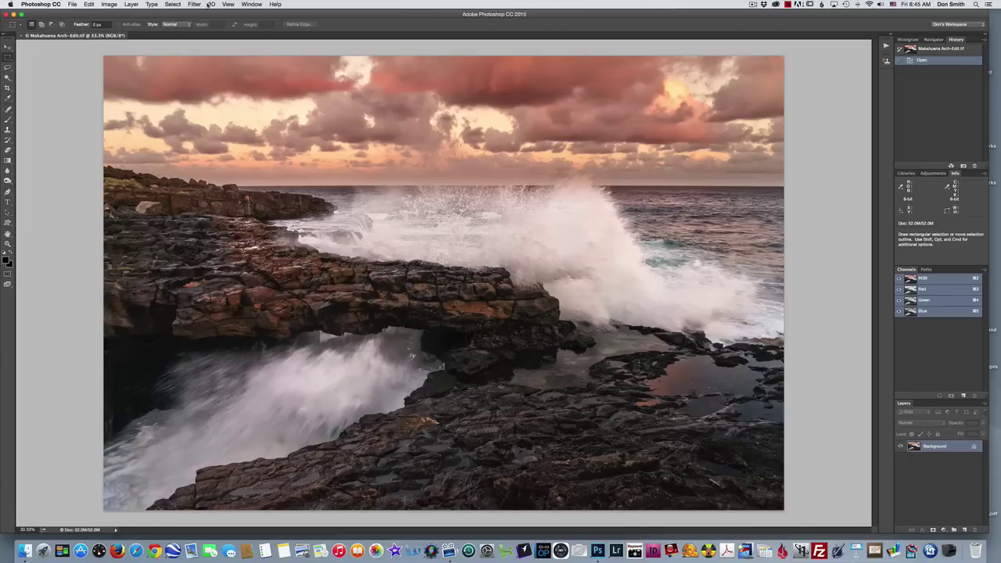
Check the available filters for the Nik Collection and Topaz Labs plug-ins.
{"action": "left_click", "coordinate": [195, 4]}
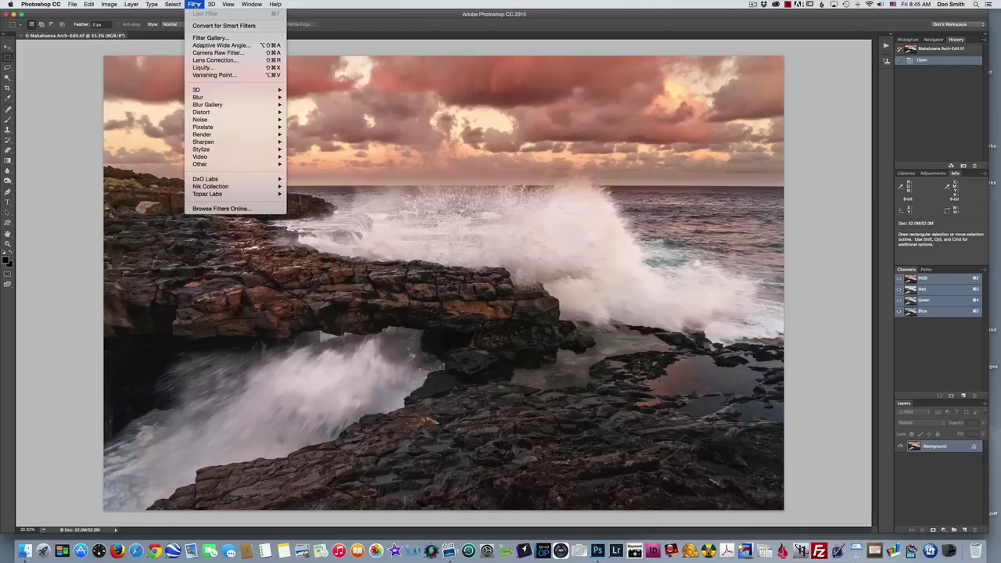
{"action": "mouse_move", "coordinate": [220, 189]}
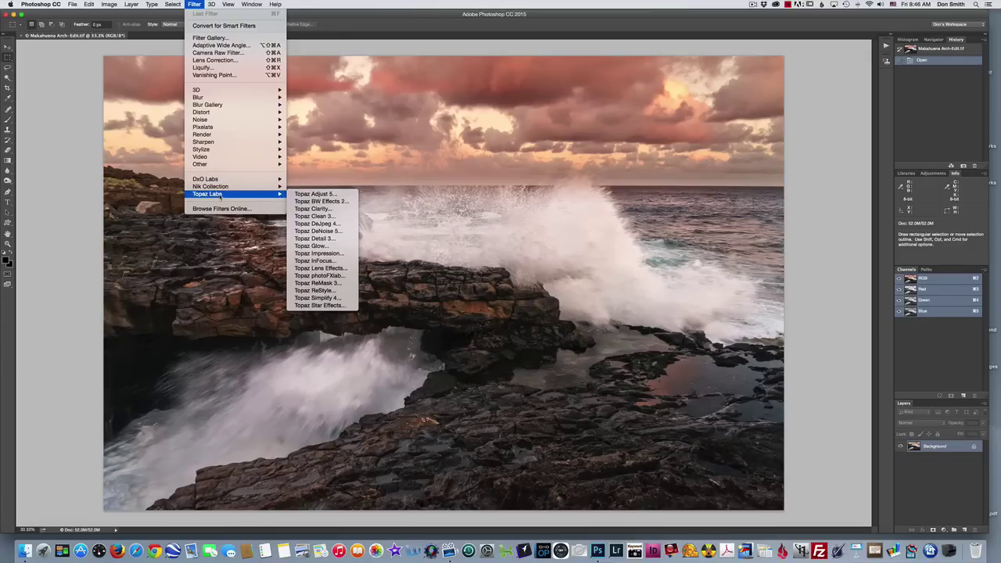
{"action": "left_click", "coordinate": [40, 183]}
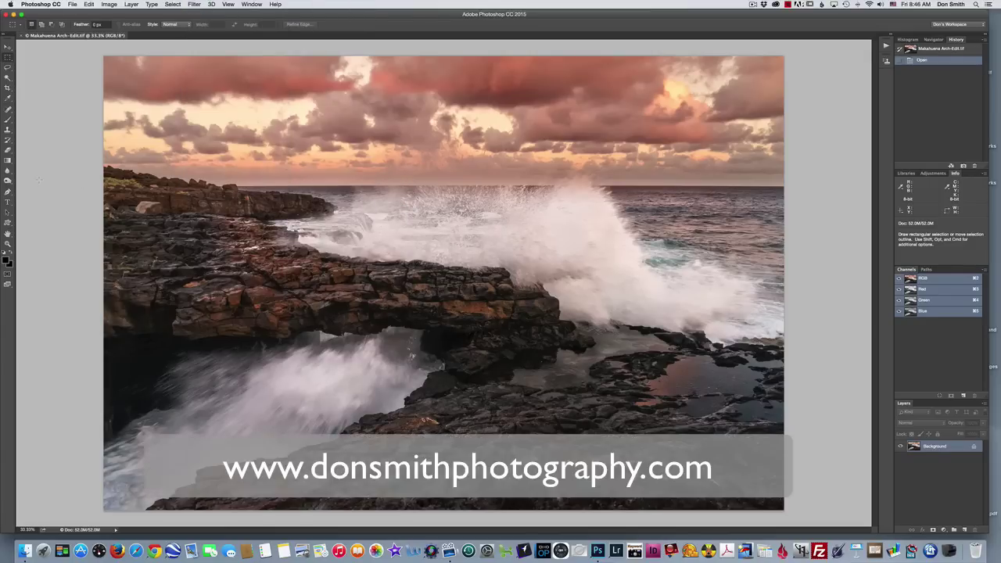